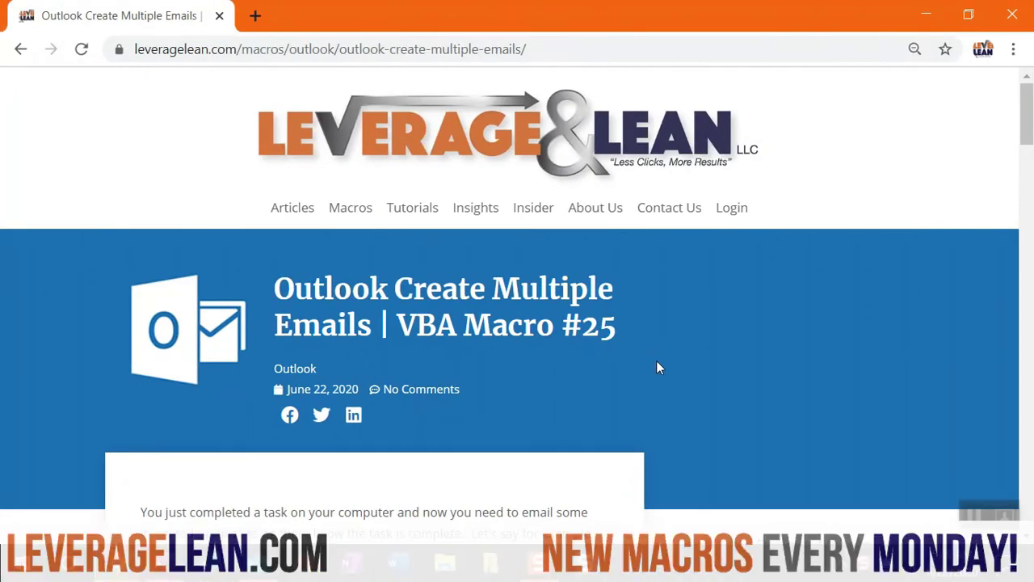
# Scroll the article past the description and video to the CreateMultipleEmails code listing
pyautogui.scroll(-4, 657, 366)
pyautogui.scroll(-1, 657, 366)
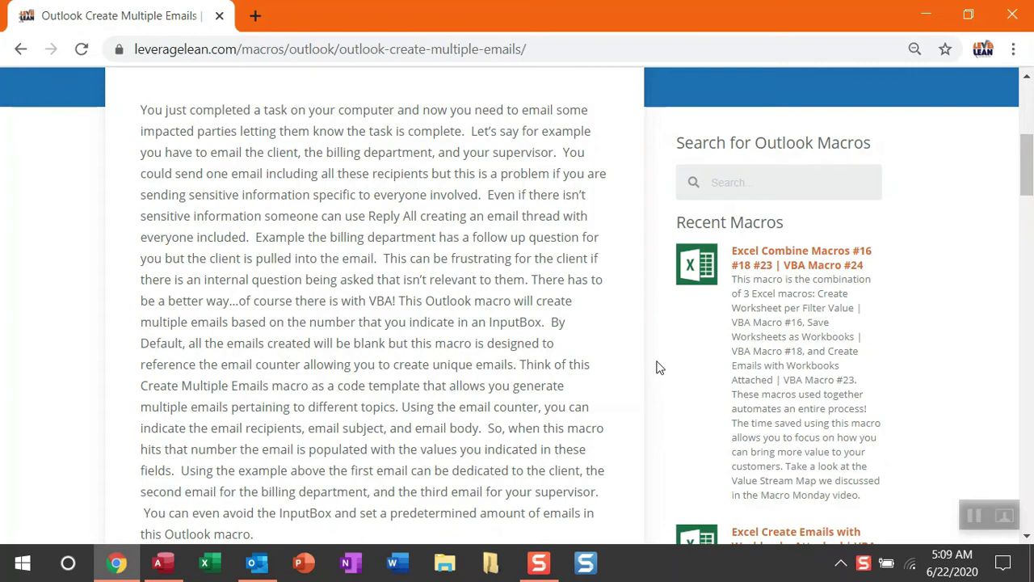
pyautogui.scroll(-5, 659, 368)
pyautogui.scroll(-4, 658, 367)
pyautogui.scroll(-2, 659, 367)
pyautogui.scroll(-1, 658, 368)
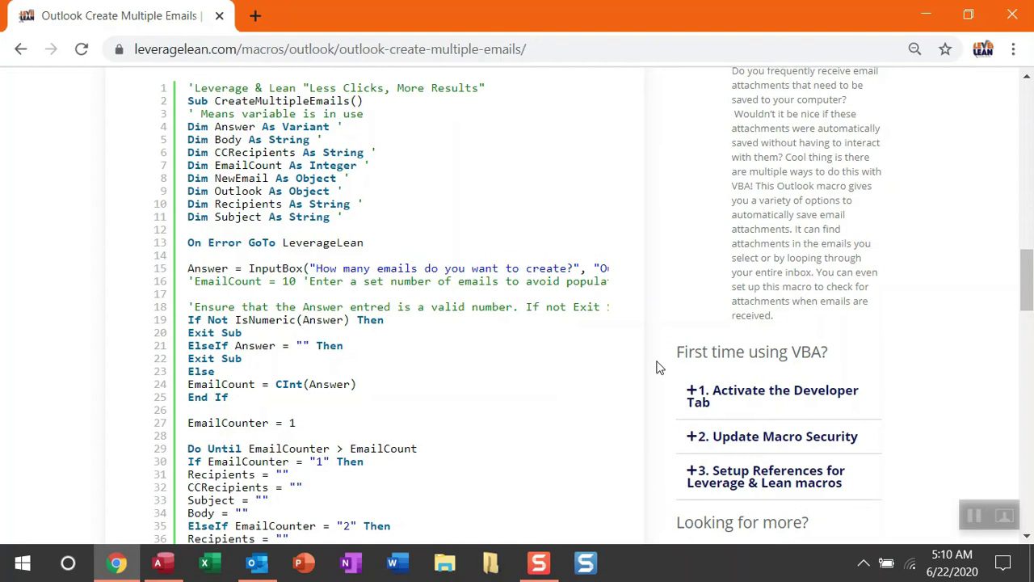
# Turn on the Developer tab in Outlook's ribbon customization options
pyautogui.click(265, 563)
pyautogui.click(131, 15)
pyautogui.click(247, 338)
pyautogui.click(228, 310)
pyautogui.moveTo(853, 196); pyautogui.dragTo(852, 283)
pyautogui.click(658, 372)
pyautogui.click(640, 367)
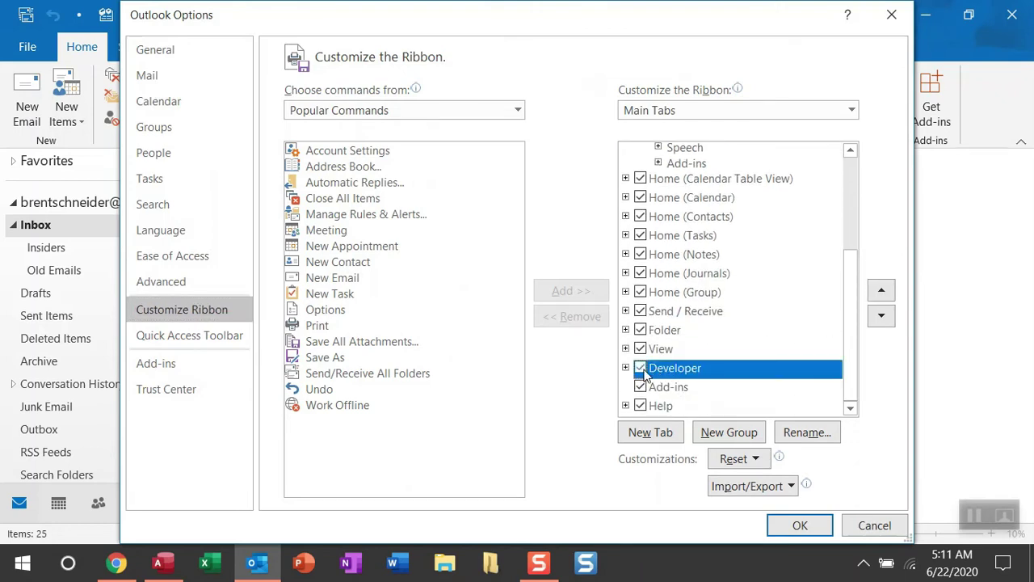
pyautogui.click(796, 521)
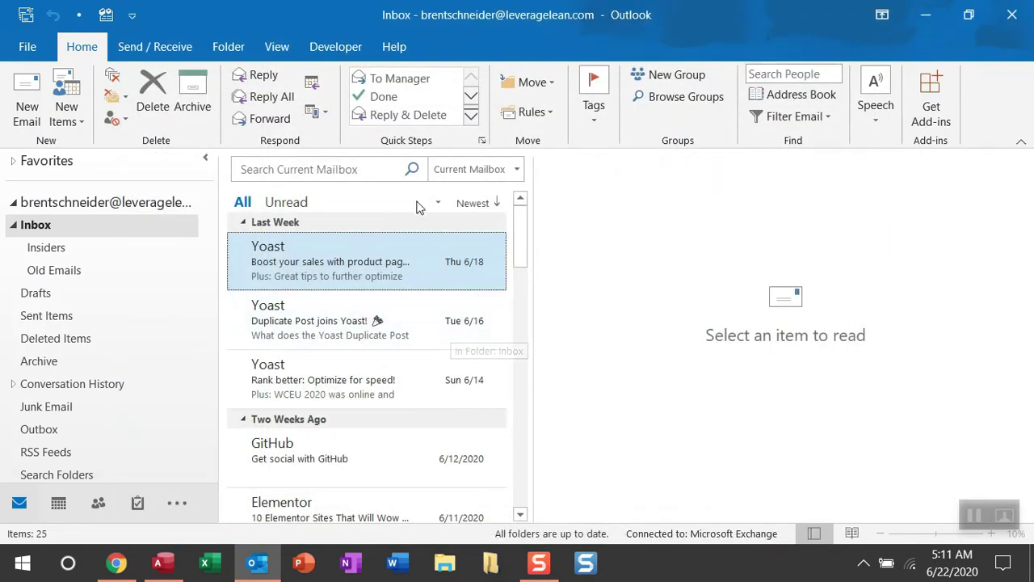
# Set Developer > Macro Security to enable all macros
pyautogui.click(342, 52)
pyautogui.click(118, 97)
pyautogui.click(310, 163)
pyautogui.click(794, 526)
# Open the Visual Basic editor, accept the current References, and insert a new Module1
pyautogui.click(31, 117)
pyautogui.click(315, 45)
pyautogui.click(329, 71)
pyautogui.click(670, 115)
pyautogui.click(64, 63)
pyautogui.click(76, 104)
# Copy the CreateMultipleEmails code from the leveragelean article and paste it into Module1
pyautogui.click(103, 185)
pyautogui.click(280, 165)
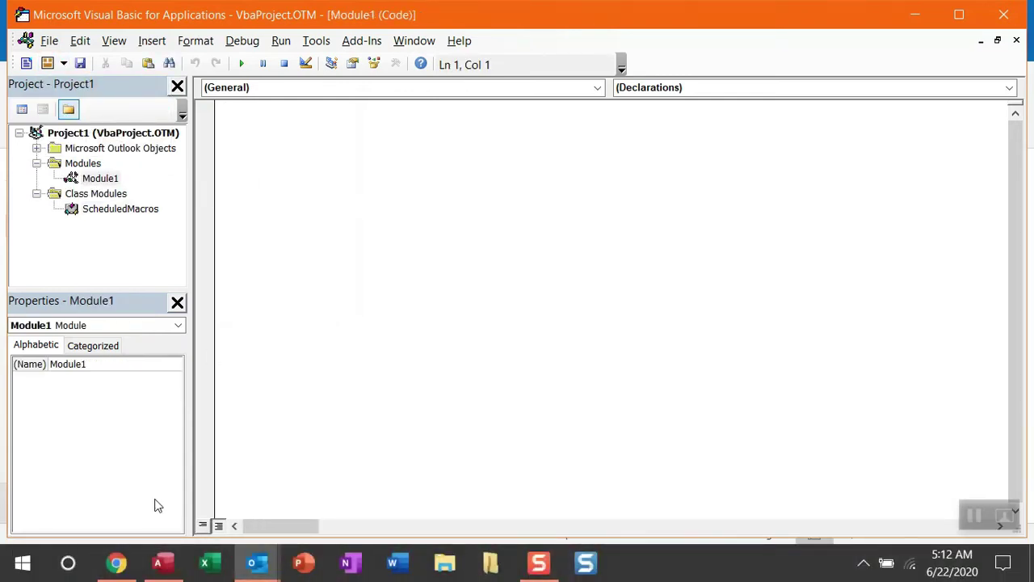
pyautogui.click(126, 570)
pyautogui.click(181, 90)
pyautogui.hotkey('ctrl', 'a')
pyautogui.hotkey('alt', 'Tab')
pyautogui.hotkey('ctrl', 'v')
pyautogui.scroll(7, 341, 297)
pyautogui.scroll(10, 341, 296)
pyautogui.click(431, 123)
# Highlight the InputBox prompt asking how many emails to create
pyautogui.click(293, 321)
pyautogui.moveTo(292, 321); pyautogui.dragTo(604, 320)
pyautogui.click(429, 356)
pyautogui.scroll(-1, 429, 357)
pyautogui.scroll(-3, 429, 356)
pyautogui.scroll(-1, 429, 356)
pyautogui.scroll(-1, 429, 356)
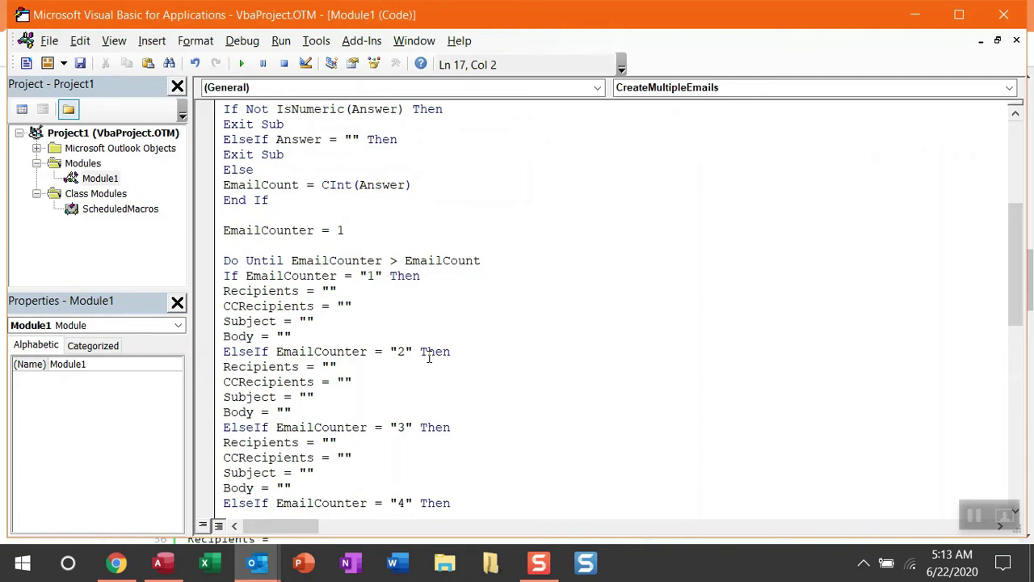
pyautogui.scroll(-1, 429, 356)
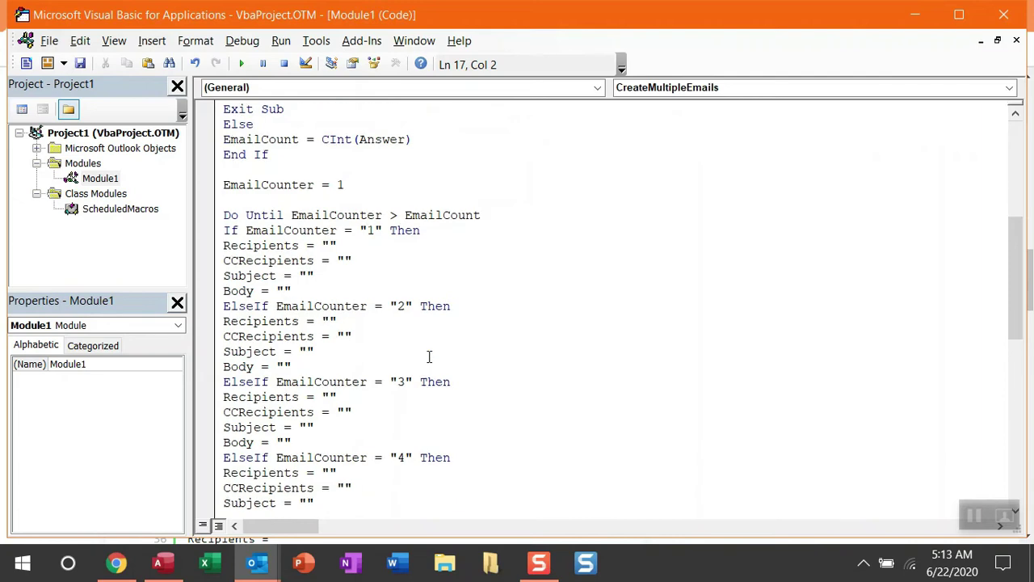
# Point out each email's Recipients, CCRecipients and empty Body lines
pyautogui.click(285, 246)
pyautogui.click(285, 260)
pyautogui.click(240, 292)
pyautogui.click(297, 289)
pyautogui.moveTo(297, 289); pyautogui.dragTo(277, 290)
pyautogui.press('Down')
pyautogui.press('Down')
pyautogui.press('Down')
# Highlight the .HTMLBody property, then return to the Outlook inbox
pyautogui.scroll(-8, 279, 331)
pyautogui.scroll(-1, 279, 331)
pyautogui.click(279, 412)
pyautogui.click(291, 412)
pyautogui.moveTo(291, 412); pyautogui.dragTo(232, 412)
pyautogui.click(281, 413)
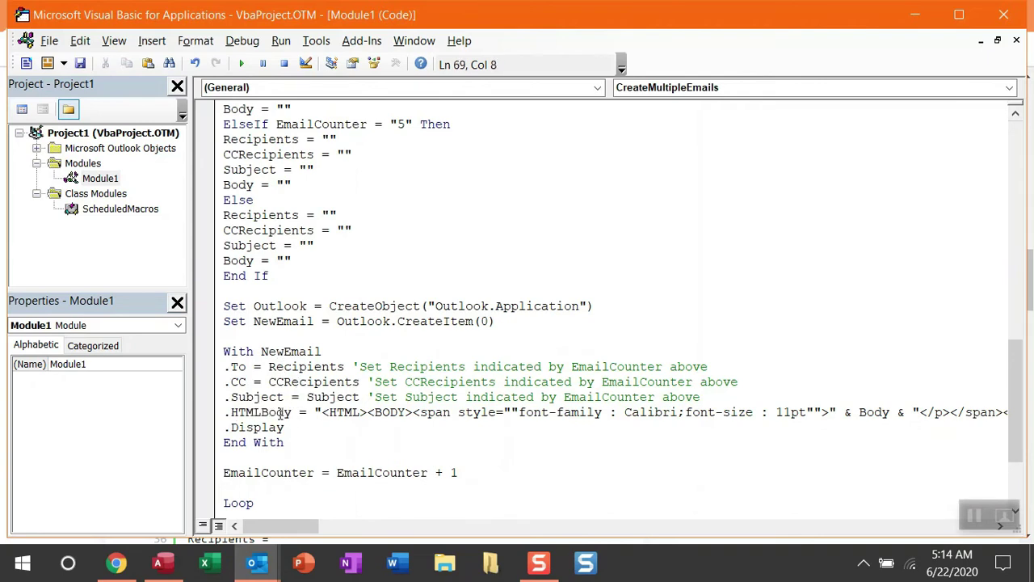
pyautogui.scroll(-3, 280, 413)
pyautogui.click(251, 572)
pyautogui.click(207, 507)
# Add a new custom ribbon tab named Macros in Customize Ribbon
pyautogui.click(132, 15)
pyautogui.click(229, 343)
pyautogui.click(222, 311)
pyautogui.click(697, 165)
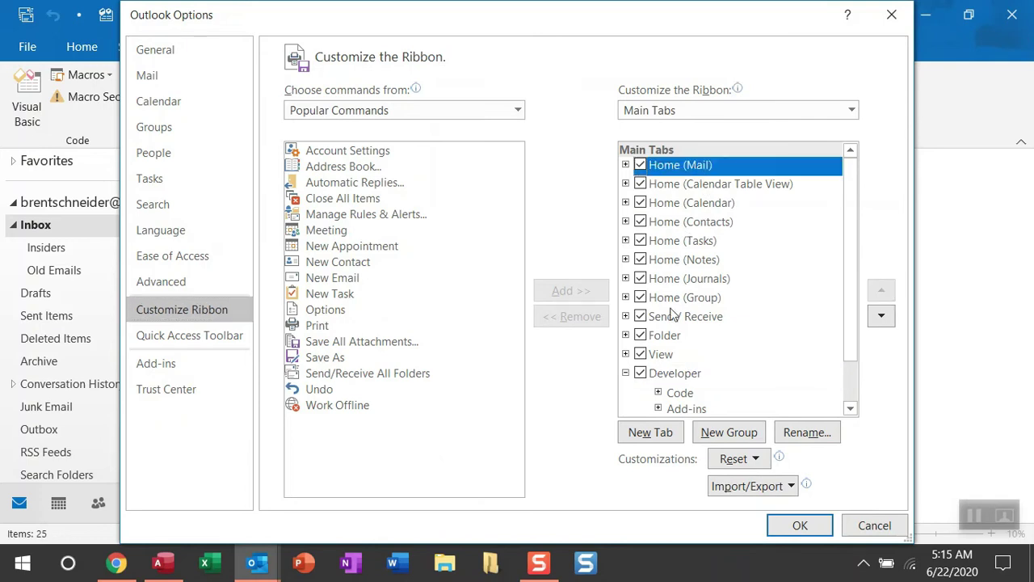
pyautogui.click(664, 436)
pyautogui.click(692, 185)
pyautogui.click(807, 432)
pyautogui.write('Macros')
pyautogui.click(556, 297)
# Clear the display name of the Macros tab's new group
pyautogui.click(676, 206)
pyautogui.click(825, 434)
pyautogui.press('BackSpace')
pyautogui.click(537, 395)
# Add the CreateMultipleEmails macro to the group, labelled Create Multiple Emails with an icon, and save
pyautogui.click(685, 206)
pyautogui.click(518, 110)
pyautogui.click(482, 185)
pyautogui.click(445, 158)
pyautogui.click(577, 292)
pyautogui.click(798, 433)
pyautogui.write('Create Multiple Emails')
pyautogui.click(543, 331)
pyautogui.click(537, 395)
pyautogui.click(799, 525)
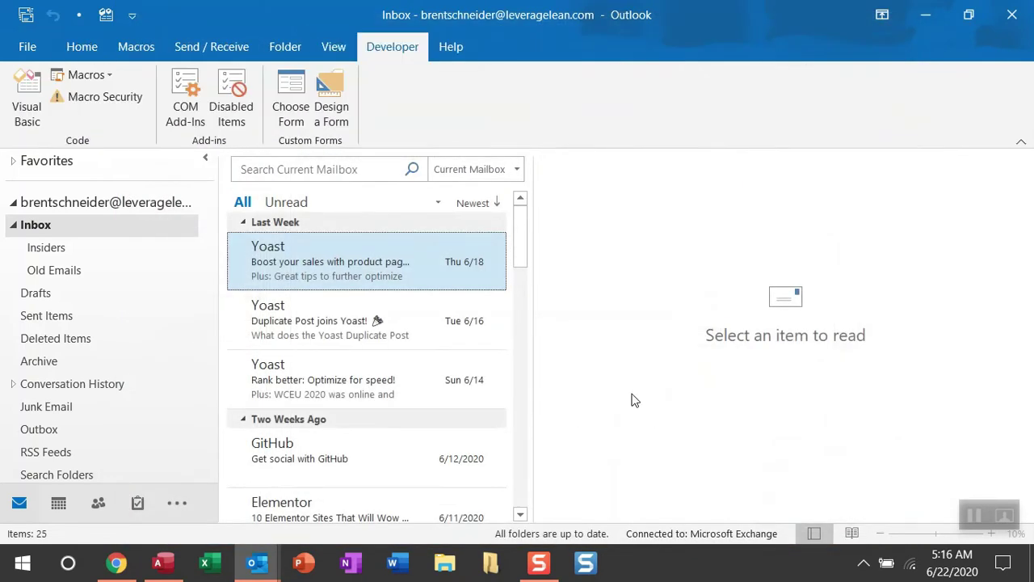
# Run Create Multiple Emails from the Macros tab, entering 5 as the number of emails
pyautogui.click(135, 49)
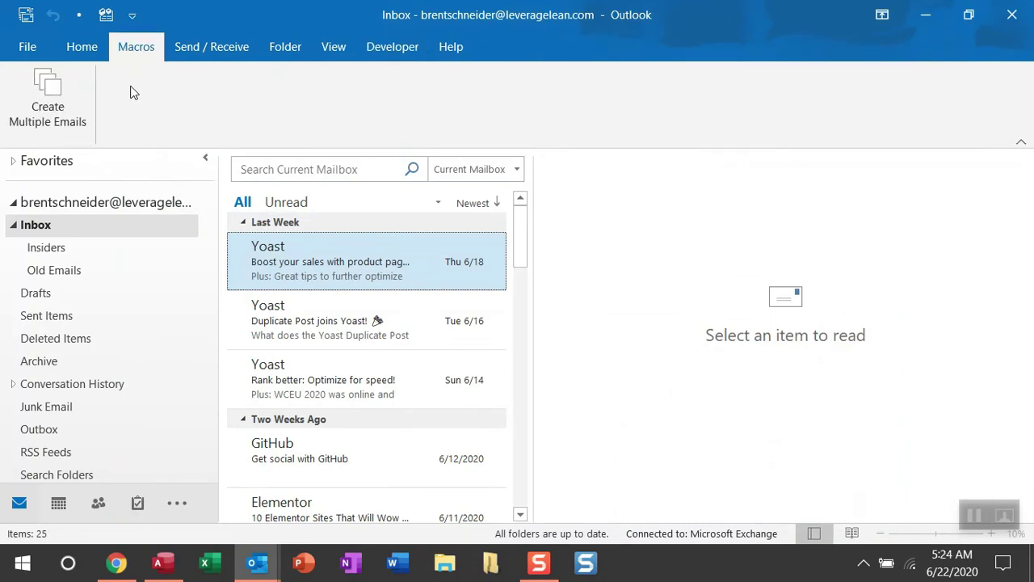
pyautogui.click(69, 93)
pyautogui.write('5')
pyautogui.press('Return')
pyautogui.click(493, 380)
# Review the first email's Subject, Recipients and Body line-break tags in the VBA code
pyautogui.moveTo(258, 561)
pyautogui.click(229, 510)
pyautogui.scroll(4, 340, 424)
pyautogui.scroll(5, 340, 424)
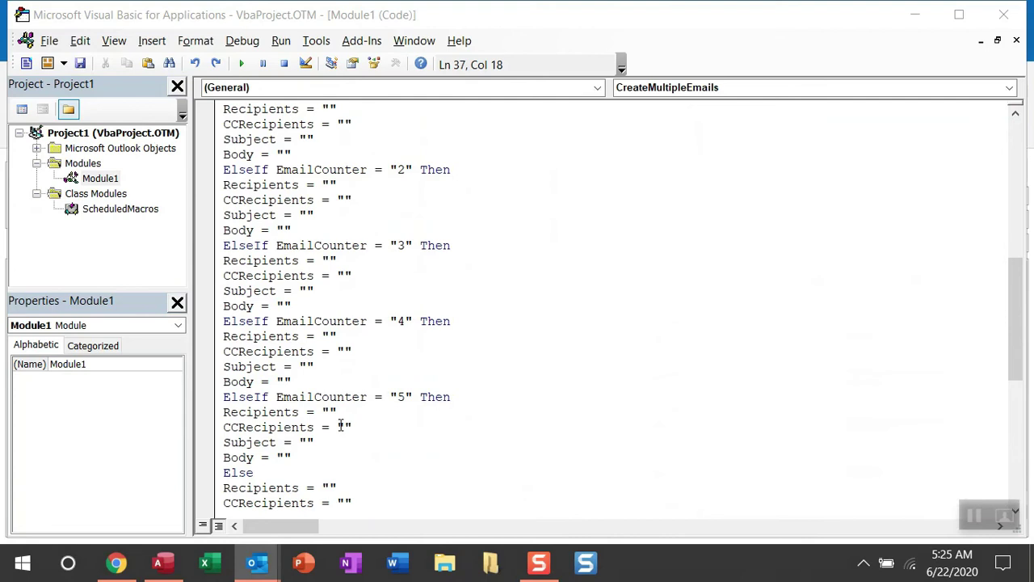
pyautogui.scroll(1, 420, 290)
pyautogui.click(366, 186)
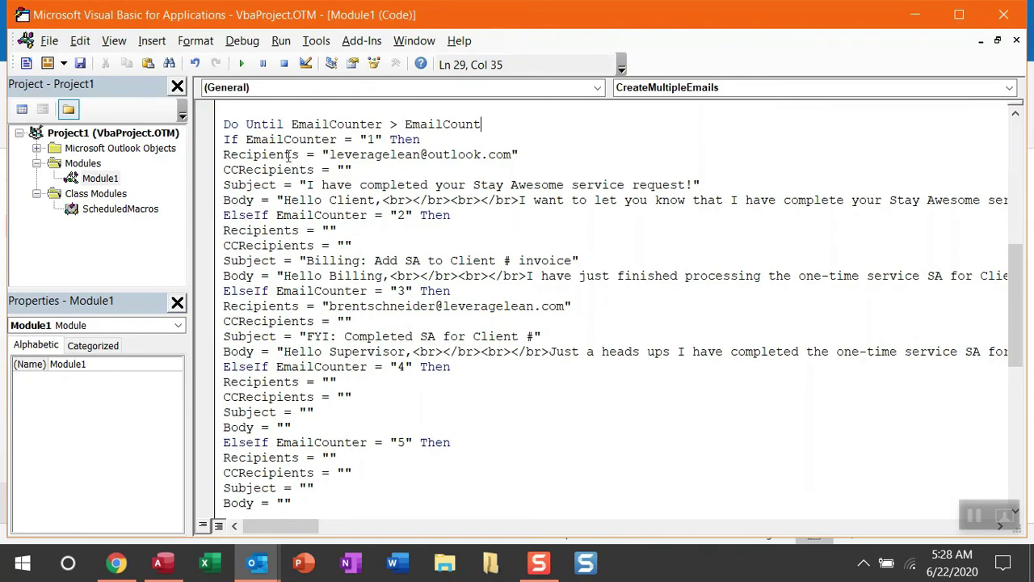
pyautogui.click(285, 155)
pyautogui.moveTo(518, 200); pyautogui.dragTo(384, 214)
pyautogui.click(249, 202)
# Comment out the Answer = InputBox line and uncomment EmailCount, changing 10 to 3
pyautogui.scroll(4, 249, 202)
pyautogui.scroll(1, 250, 205)
pyautogui.click(255, 156)
pyautogui.click(224, 139)
pyautogui.write("'")
pyautogui.click(232, 156)
pyautogui.press('BackSpace')
pyautogui.doubleClick(329, 154)
pyautogui.write('3')
# Delete the answer-check lines through End If and return to Outlook with Alt+F11
pyautogui.click(269, 184)
pyautogui.moveTo(282, 290); pyautogui.dragTo(202, 176)
pyautogui.press('BackSpace')
pyautogui.press('BackSpace')
pyautogui.scroll(2, 335, 269)
pyautogui.click(296, 292)
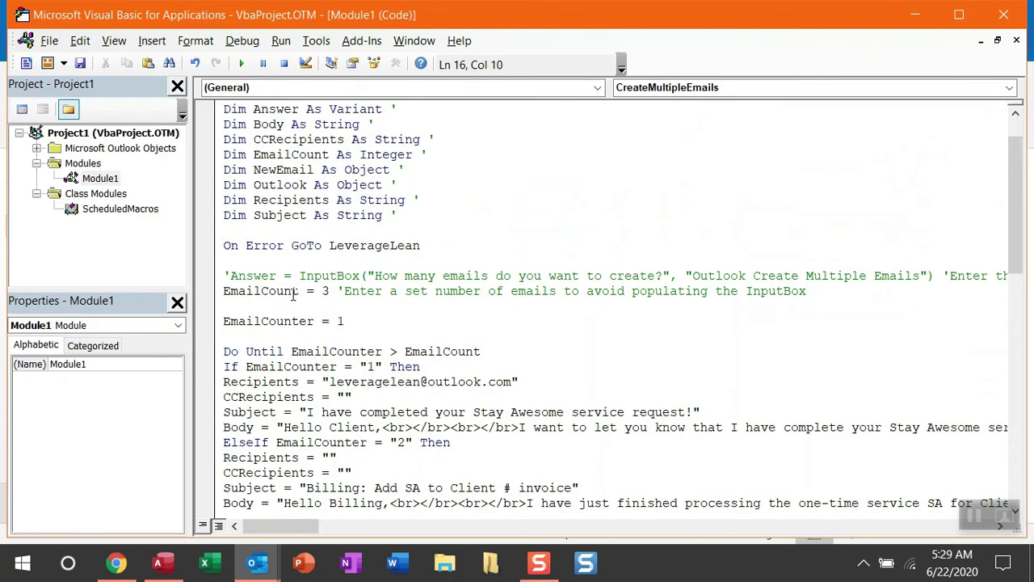
pyautogui.scroll(-4, 293, 295)
pyautogui.hotkey('alt', 'F11')
# Rerun Create Multiple Emails and bring up the 'FYI: Completed SA for Client #' draft
pyautogui.click(81, 113)
pyautogui.moveTo(261, 566)
pyautogui.click(861, 496)
pyautogui.click(572, 380)
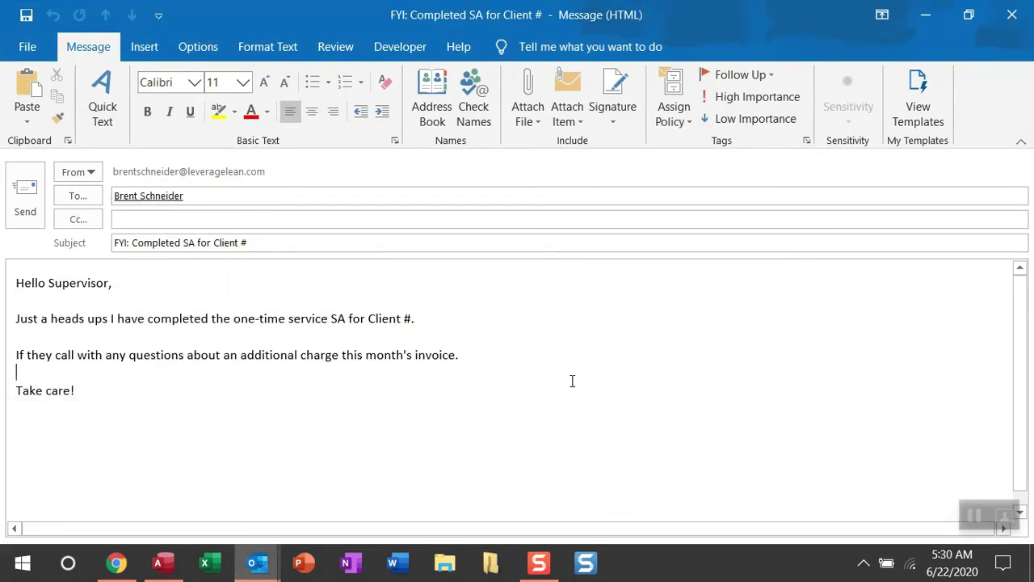
# Switch back to the LeverageLean article in Chrome and scroll to the Customization notes on lines 15–60
pyautogui.click(115, 564)
pyautogui.scroll(-3, 659, 375)
pyautogui.scroll(-15, 656, 386)
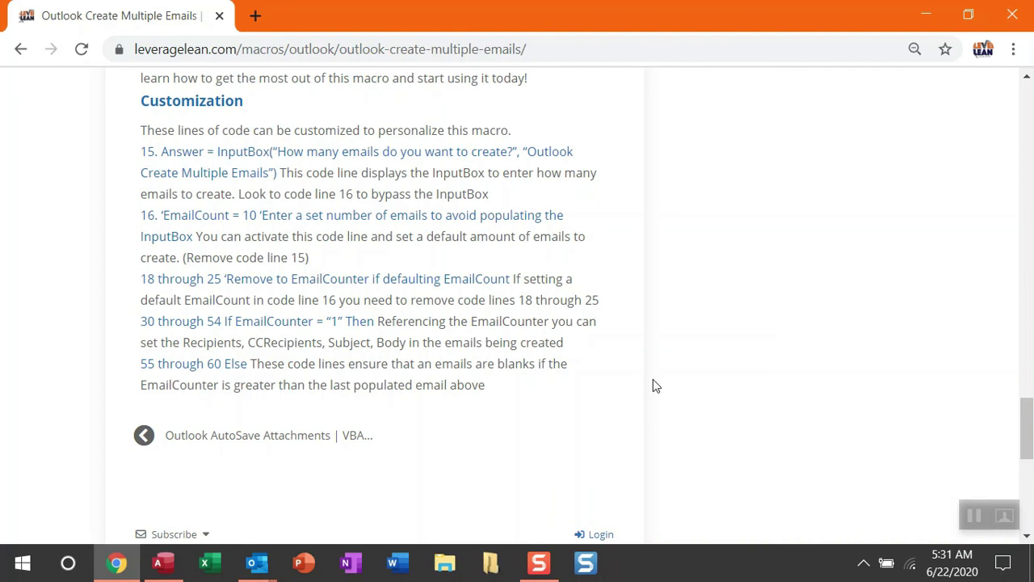
pyautogui.scroll(15, 654, 381)
pyautogui.scroll(20, 653, 379)
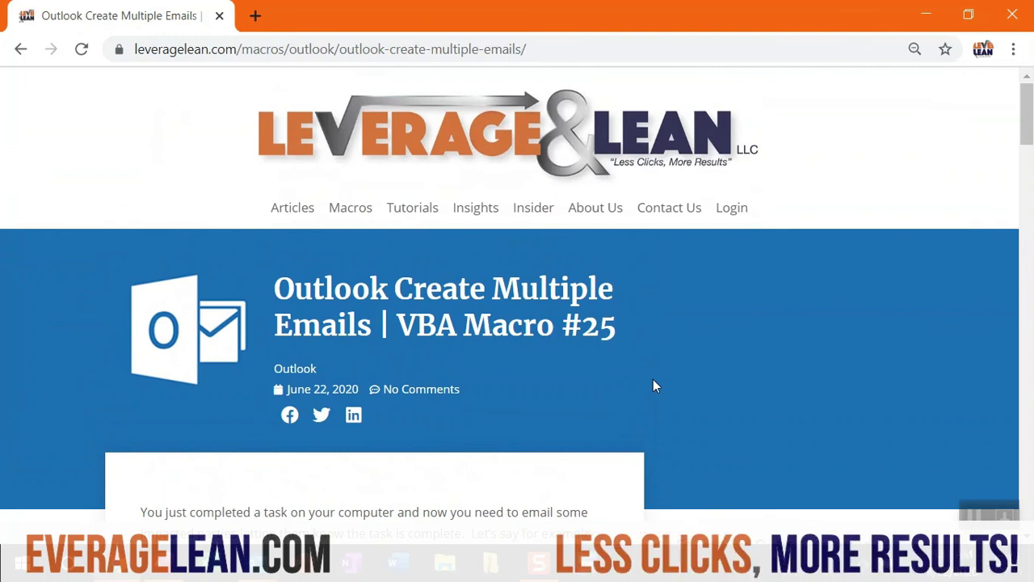